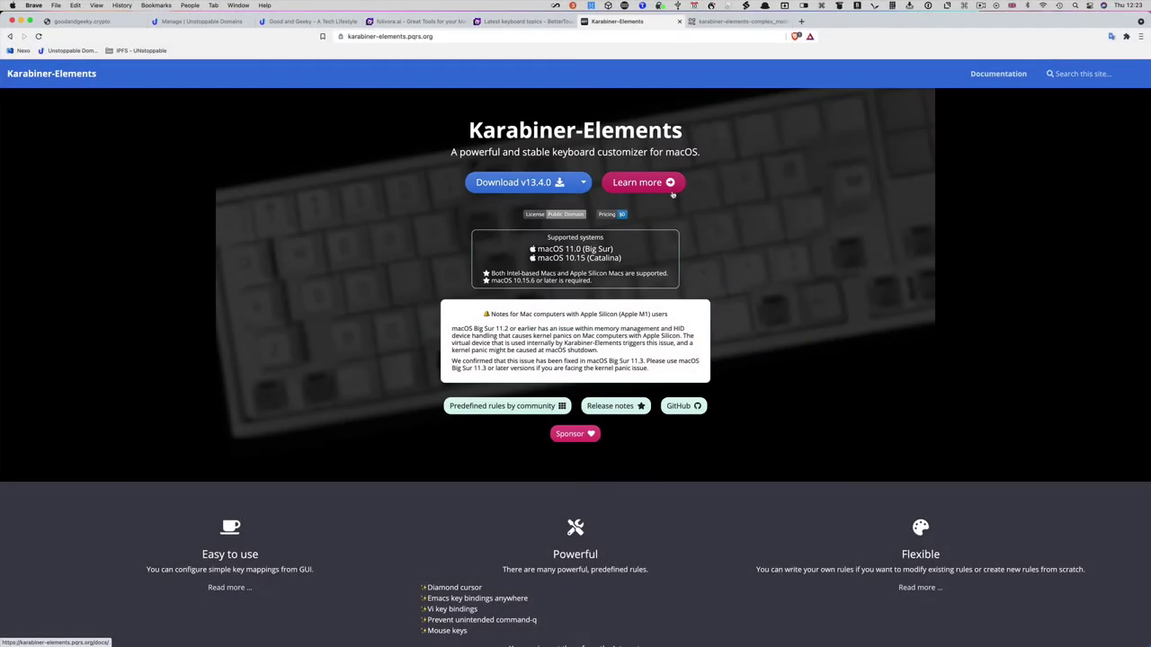
# Open the Karabiner-Elements docs Installation guide and read down to Configure Karabiner-Elements.
pyautogui.click(669, 184)
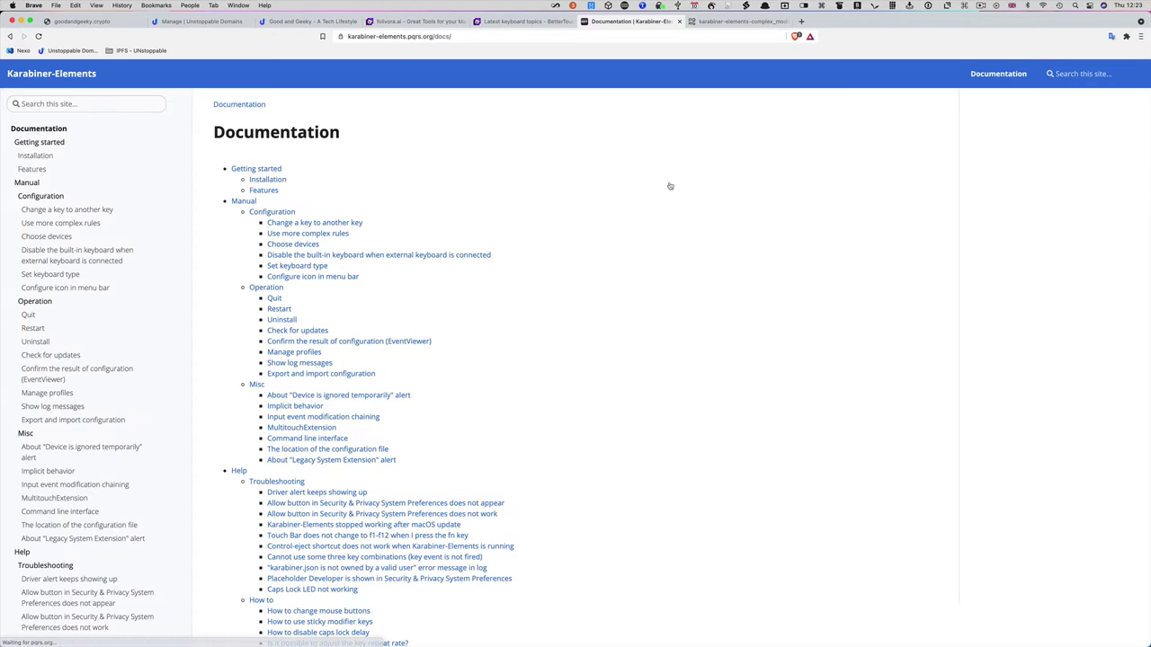
pyautogui.click(281, 183)
pyautogui.scroll(-2, 578, 355)
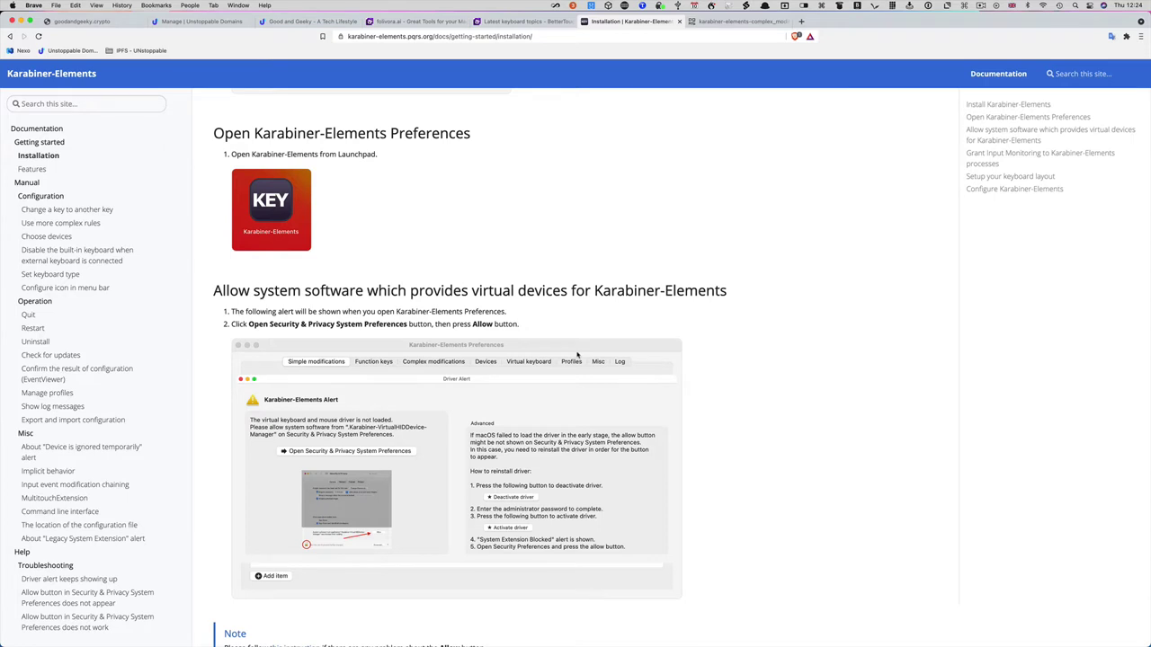
pyautogui.scroll(-2, 577, 354)
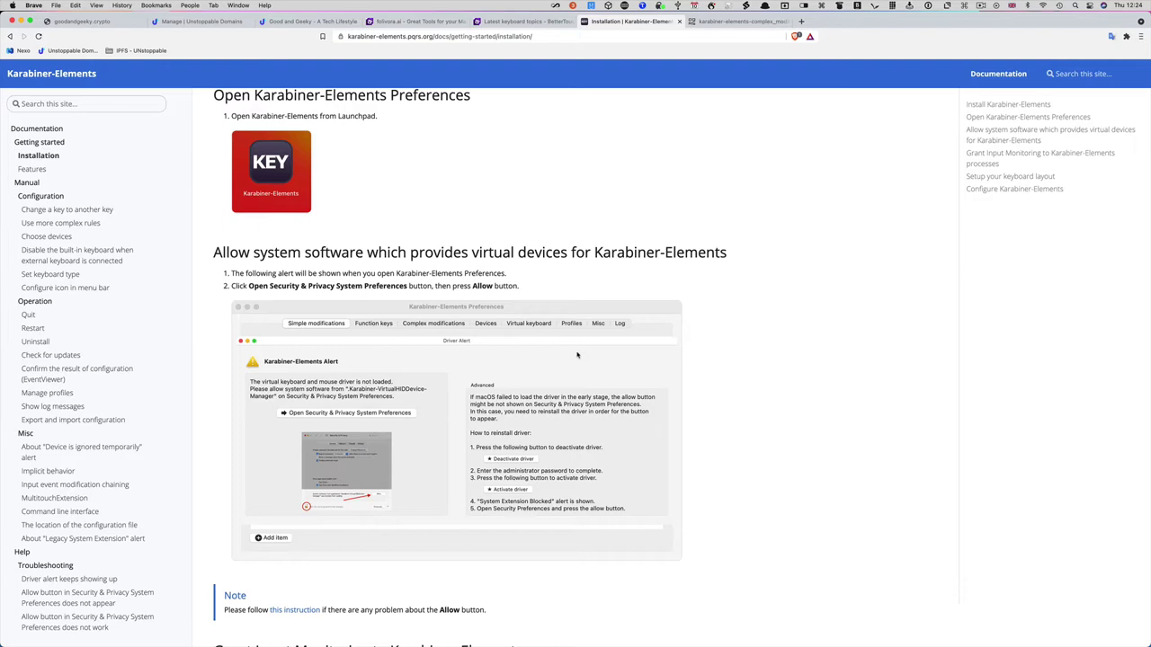
pyautogui.scroll(-10, 577, 355)
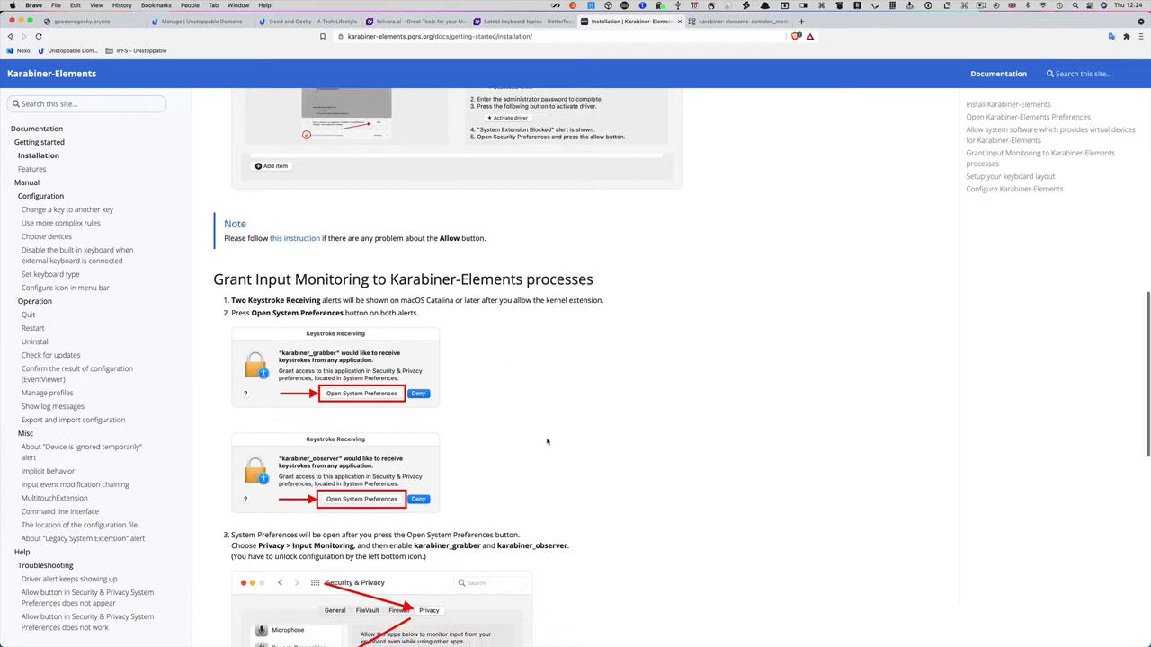
pyautogui.scroll(-7, 546, 441)
pyautogui.scroll(-2, 546, 441)
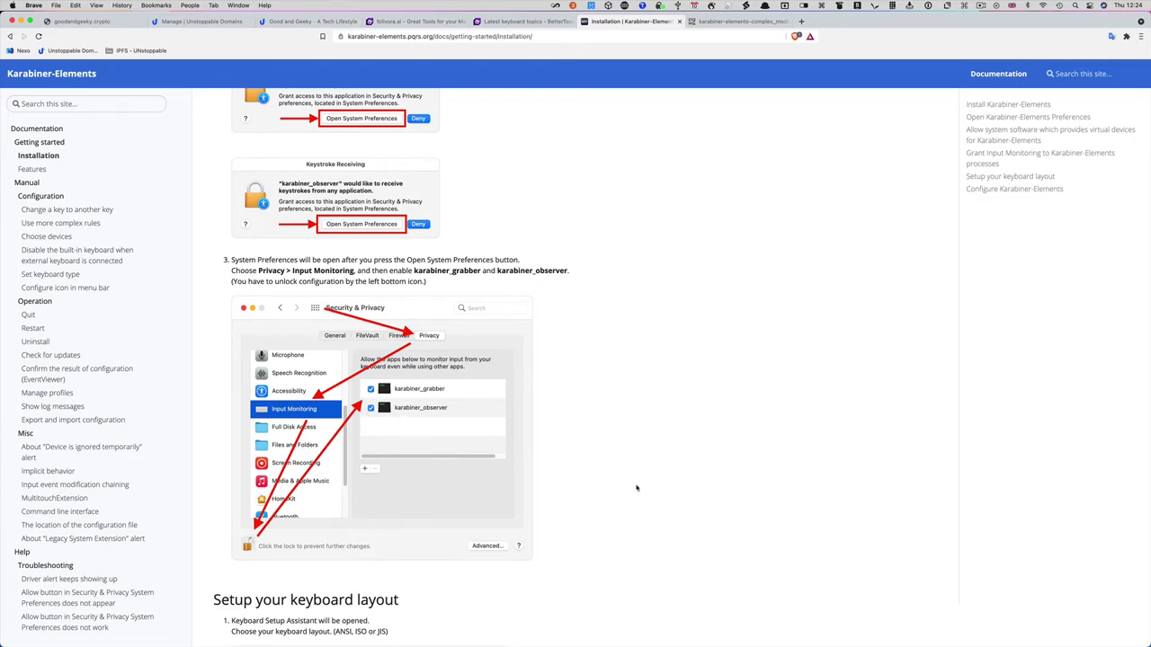
pyautogui.scroll(-5, 637, 488)
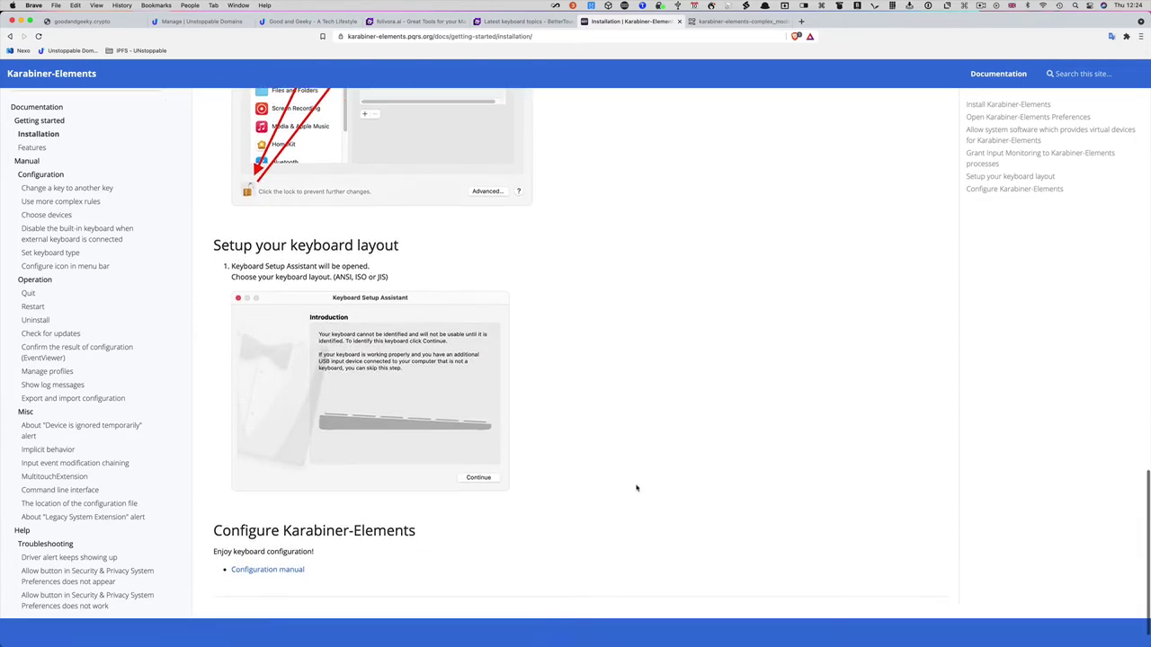
pyautogui.scroll(-1, 637, 488)
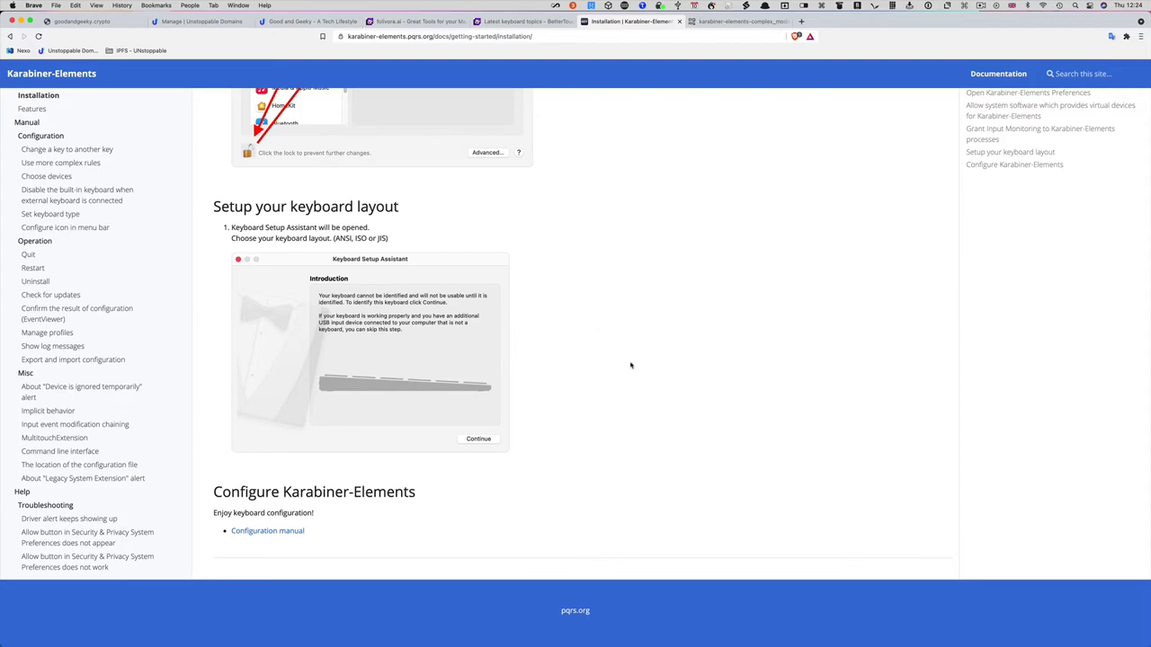
# Launch Karabiner-Elements Preferences from the app launcher palette, then show all open windows side by side.
pyautogui.press('ctrl+alt+super+shift+k')
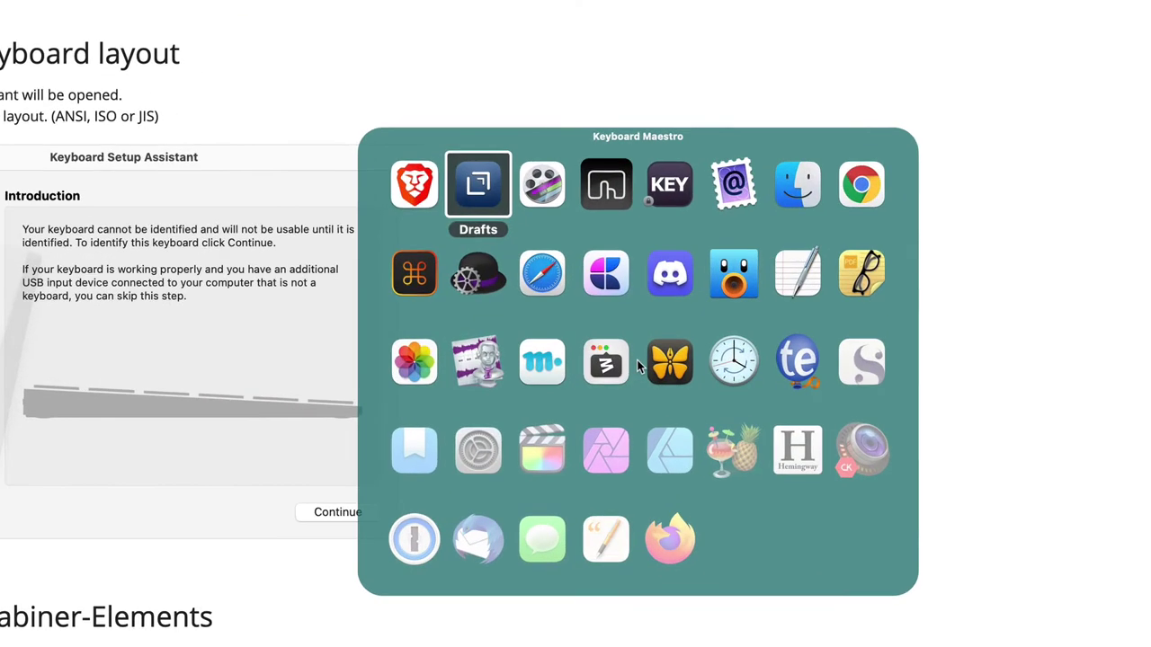
pyautogui.press('Right')
pyautogui.press('Right')
pyautogui.press('Right')
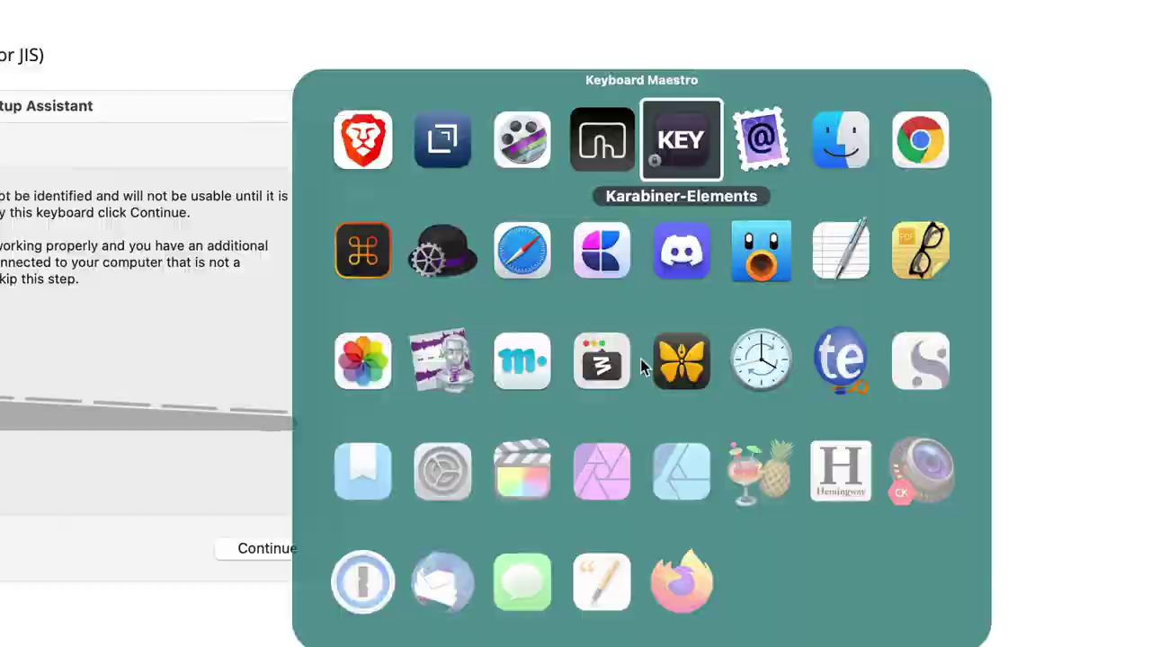
pyautogui.press('Return')
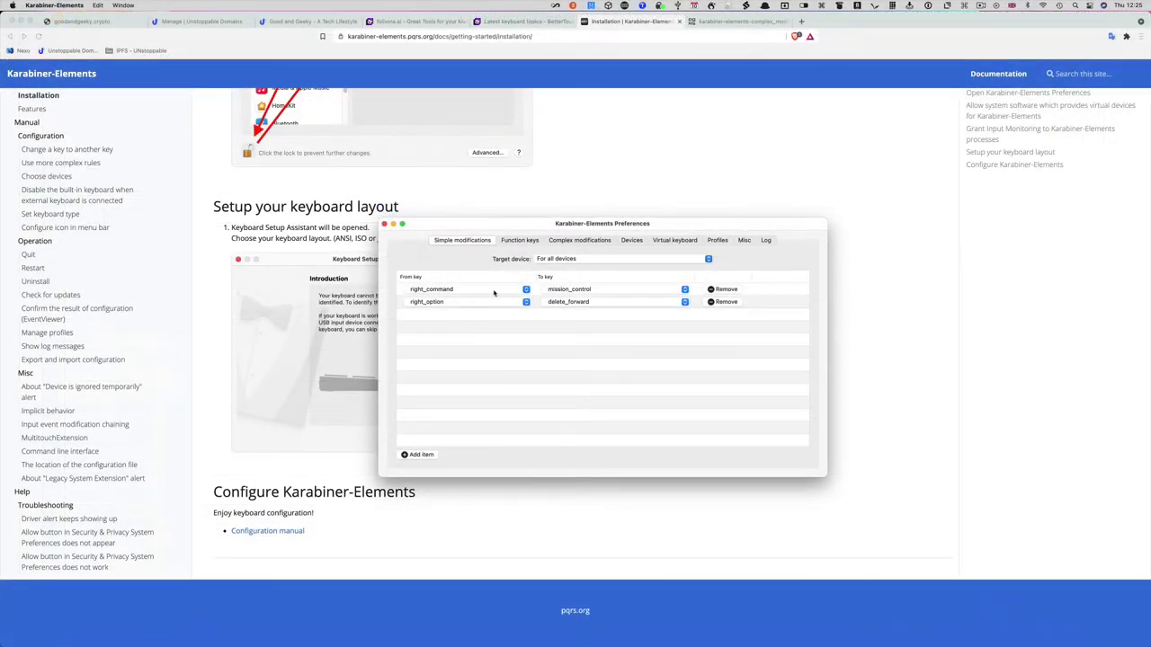
pyautogui.press('Super_R')
pyautogui.press('Super_R')
# Trim the Drafts script's first paragraph to start with 'previous video' and move Drafts off screen.
pyautogui.press('super+Tab')
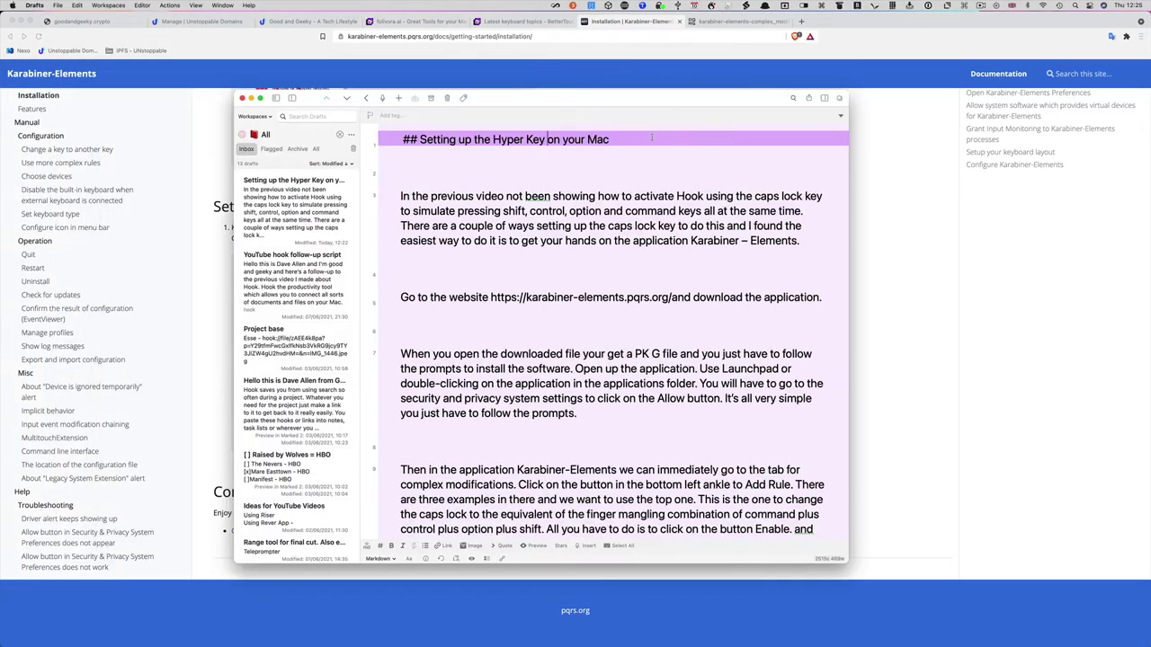
pyautogui.press('Return')
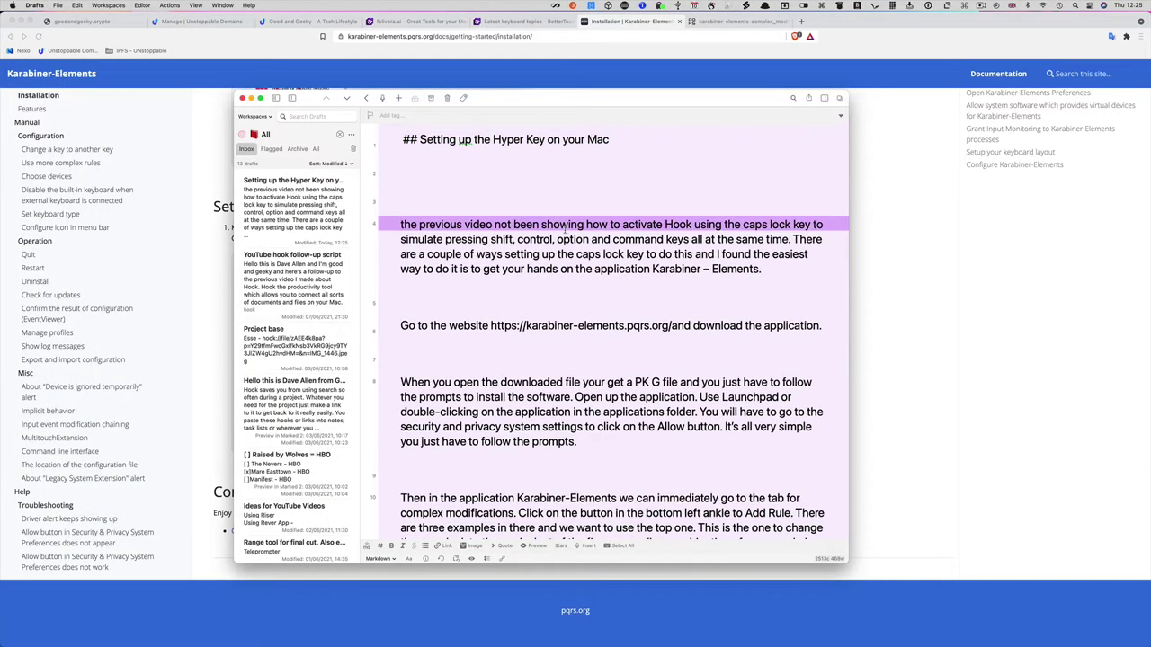
pyautogui.press('Delete')
pyautogui.press('Delete')
pyautogui.press('Delete')
pyautogui.press('Delete')
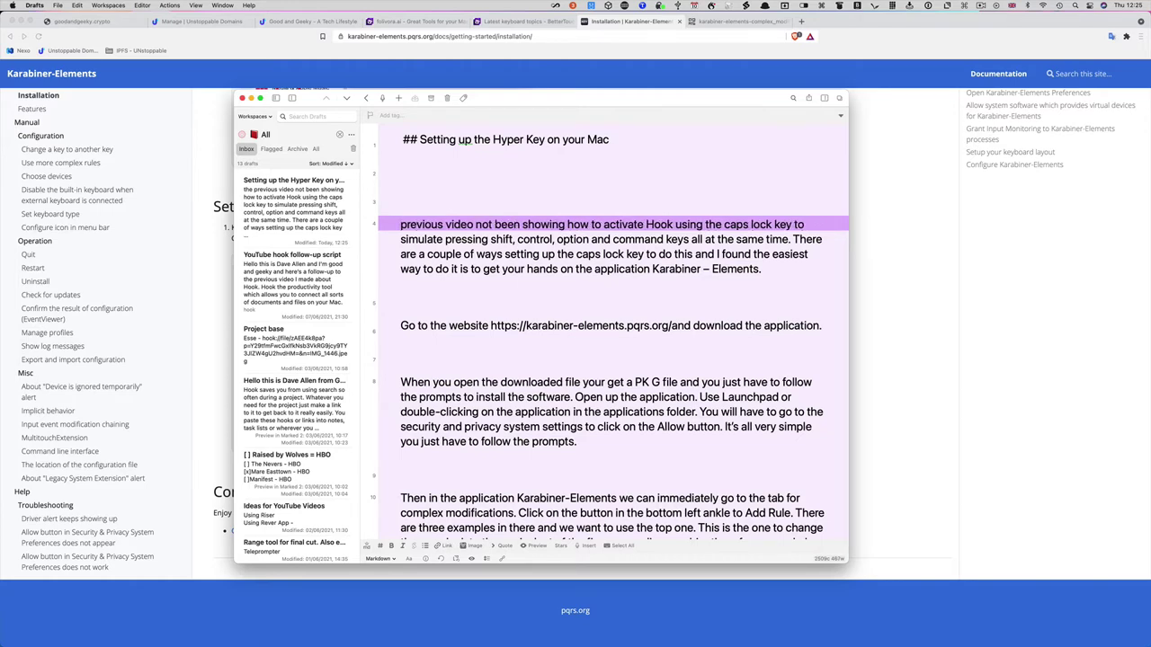
pyautogui.moveTo(594, 95); pyautogui.dragTo(0, 100)
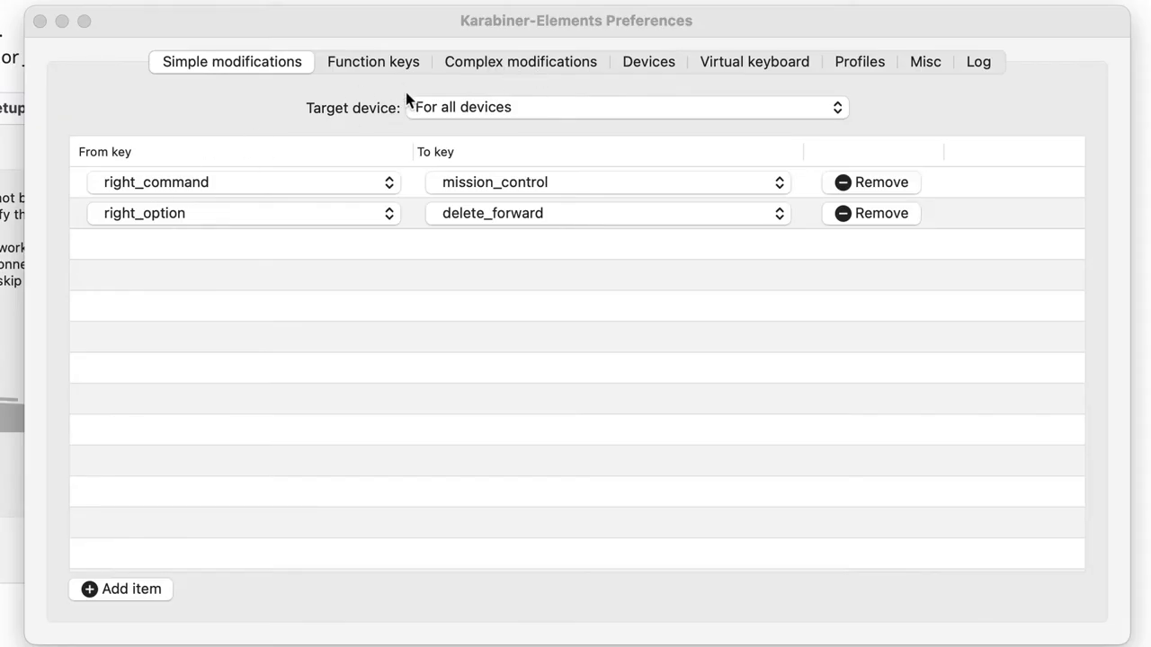
# Remove the caps_lock rule, then re-enable the example 'Change caps_lock to command+control+option+shift.' rule.
pyautogui.click(554, 60)
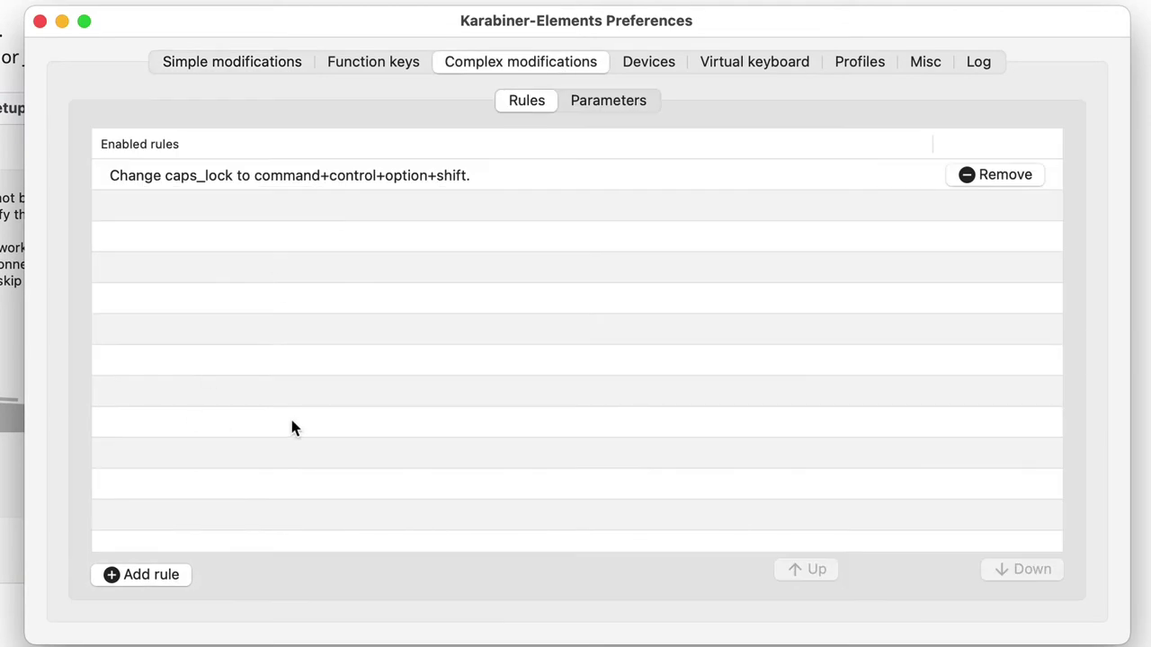
pyautogui.click(966, 177)
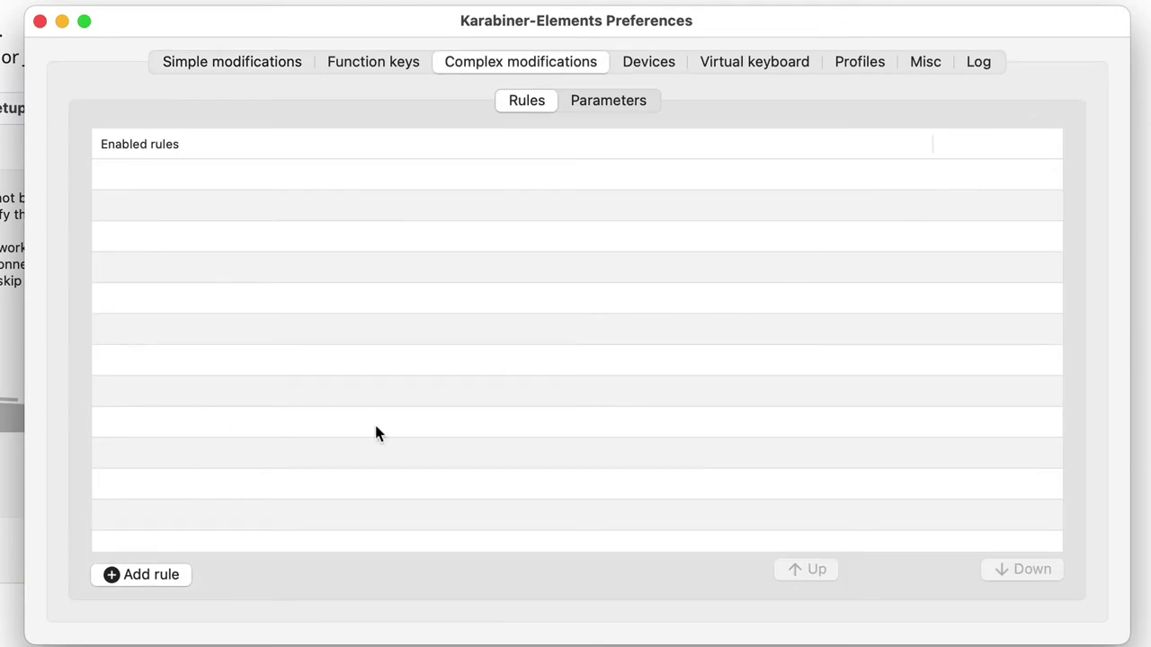
pyautogui.click(151, 580)
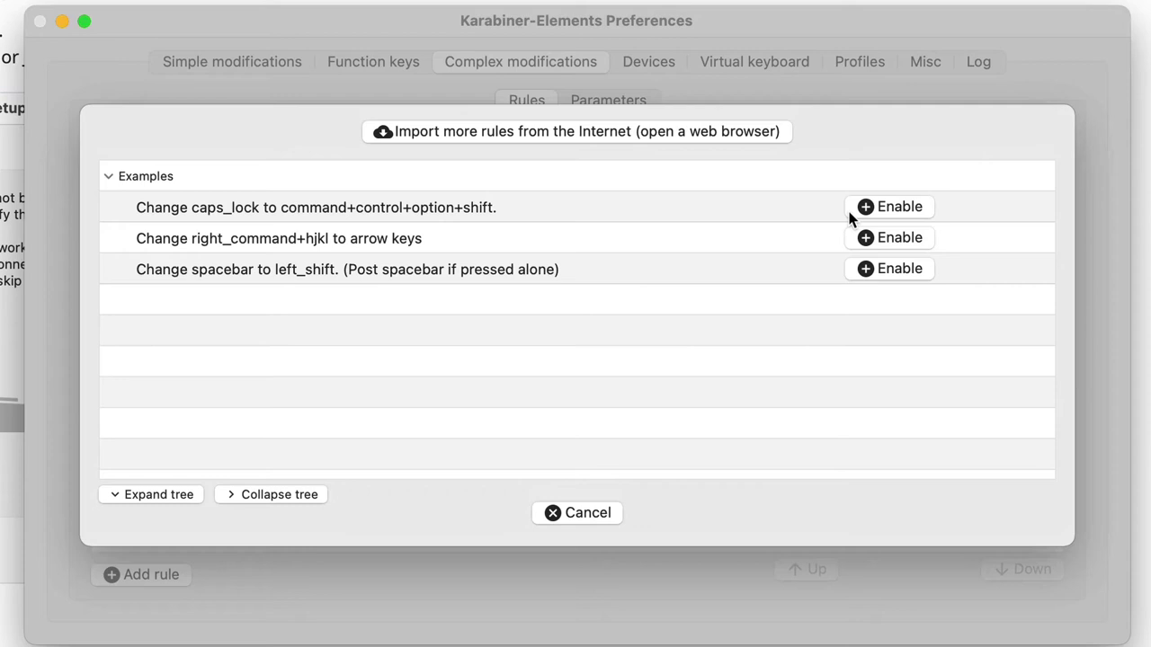
pyautogui.click(873, 206)
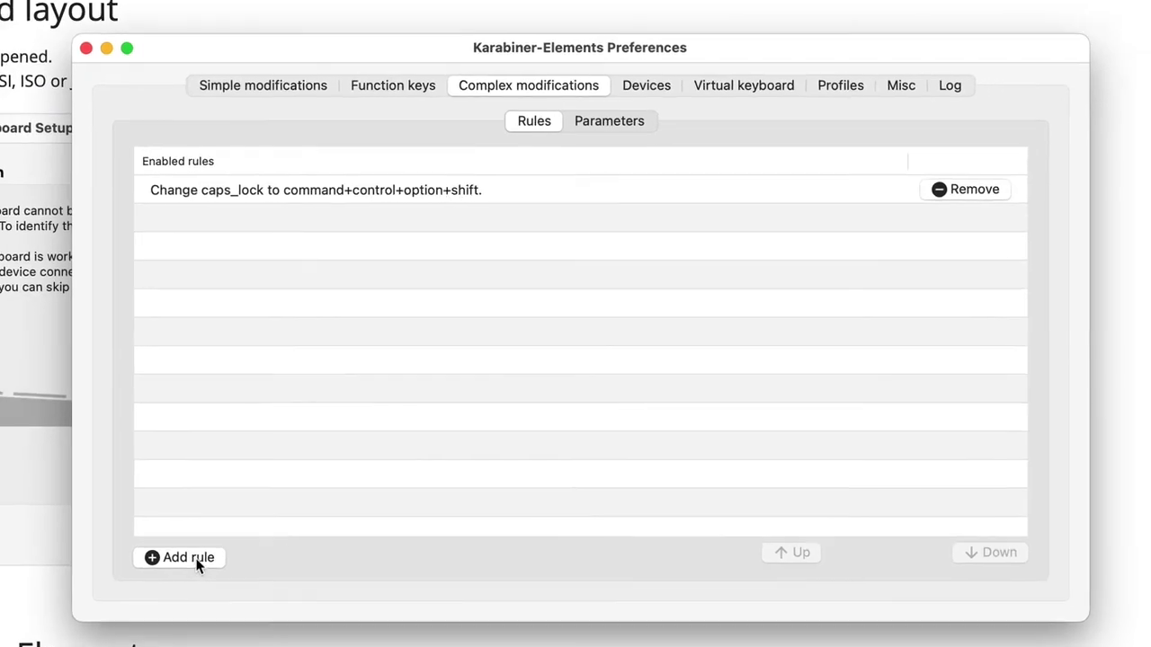
# Open the online Karabiner rules library in Brave at its Modifier Keys section.
pyautogui.click(162, 575)
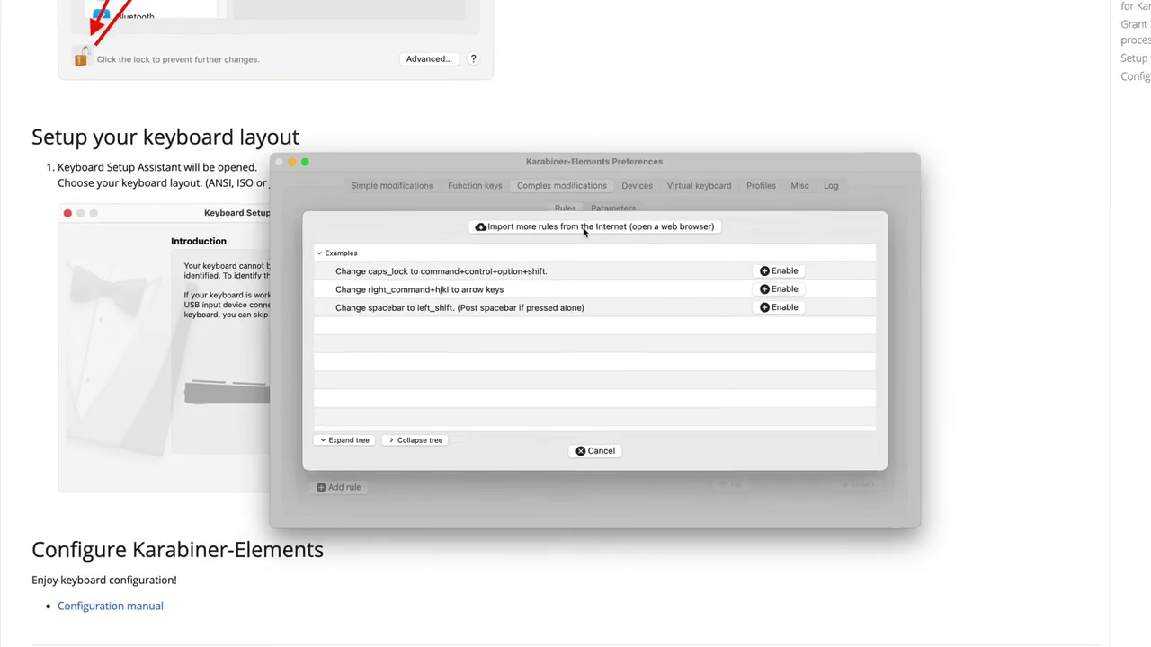
pyautogui.click(573, 183)
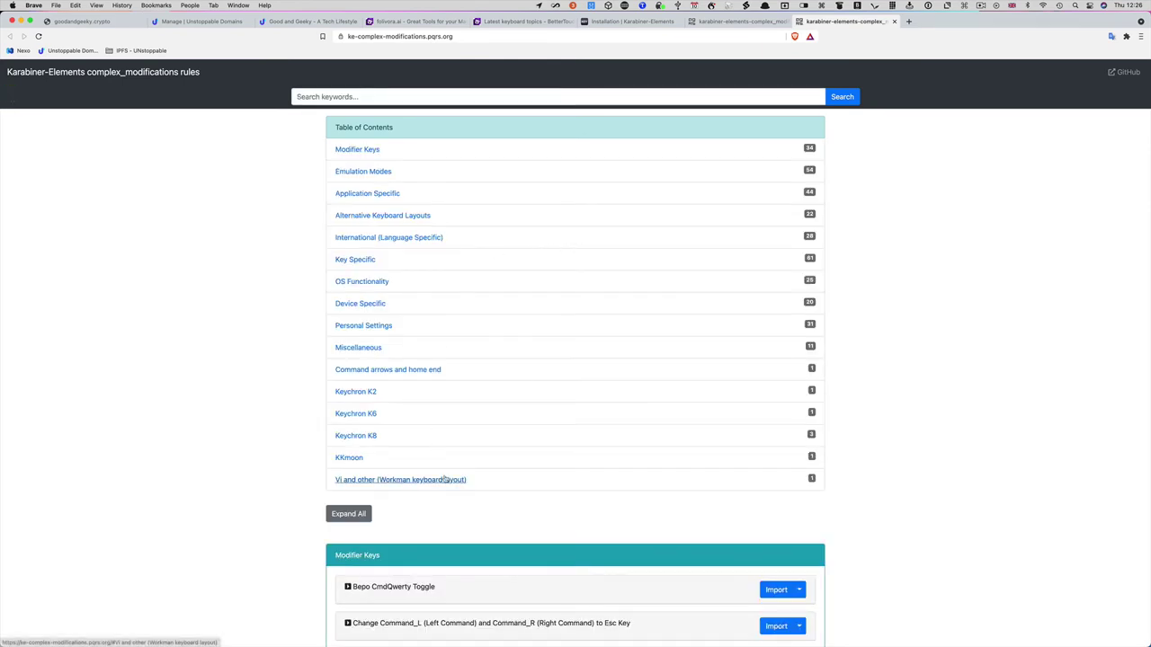
pyautogui.click(372, 149)
pyautogui.click(430, 504)
pyautogui.scroll(-1, 430, 503)
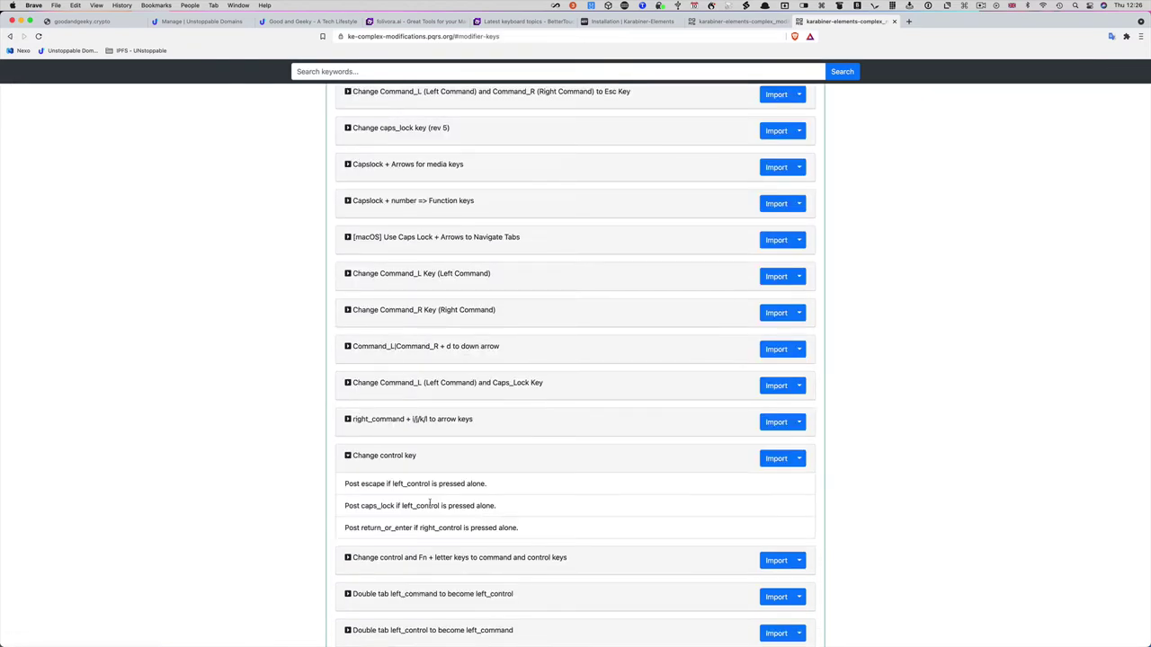
pyautogui.scroll(10, 468, 431)
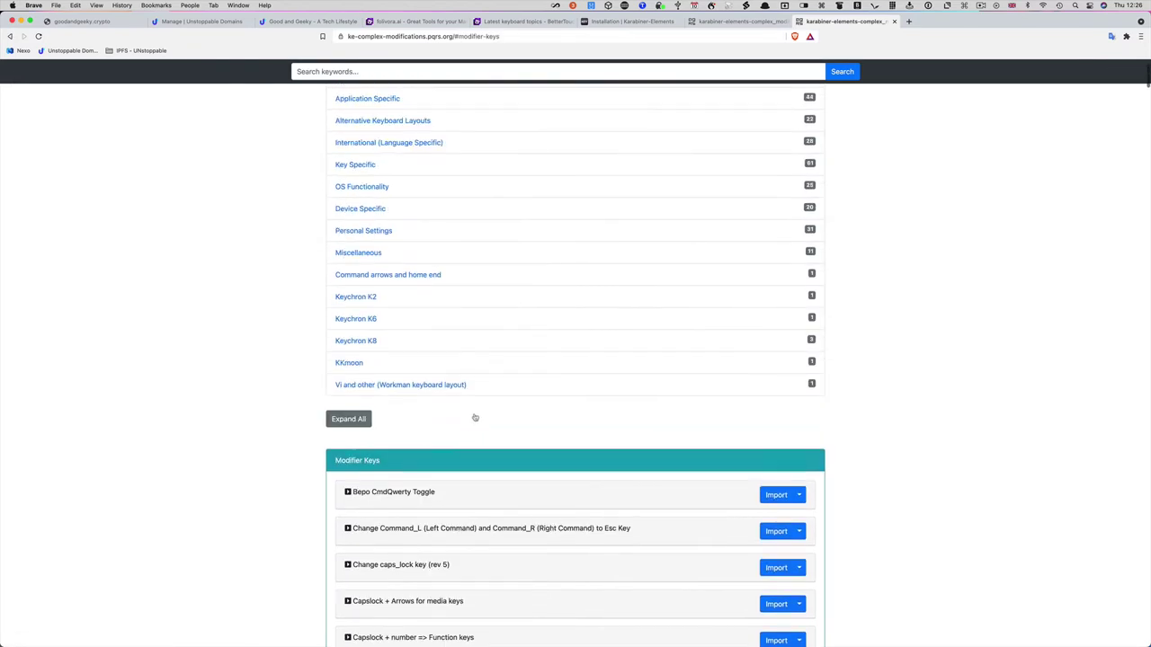
# Return to Karabiner-Elements and cancel the Add rule sheet.
pyautogui.hotkey('ctrl', 'alt', 'space')
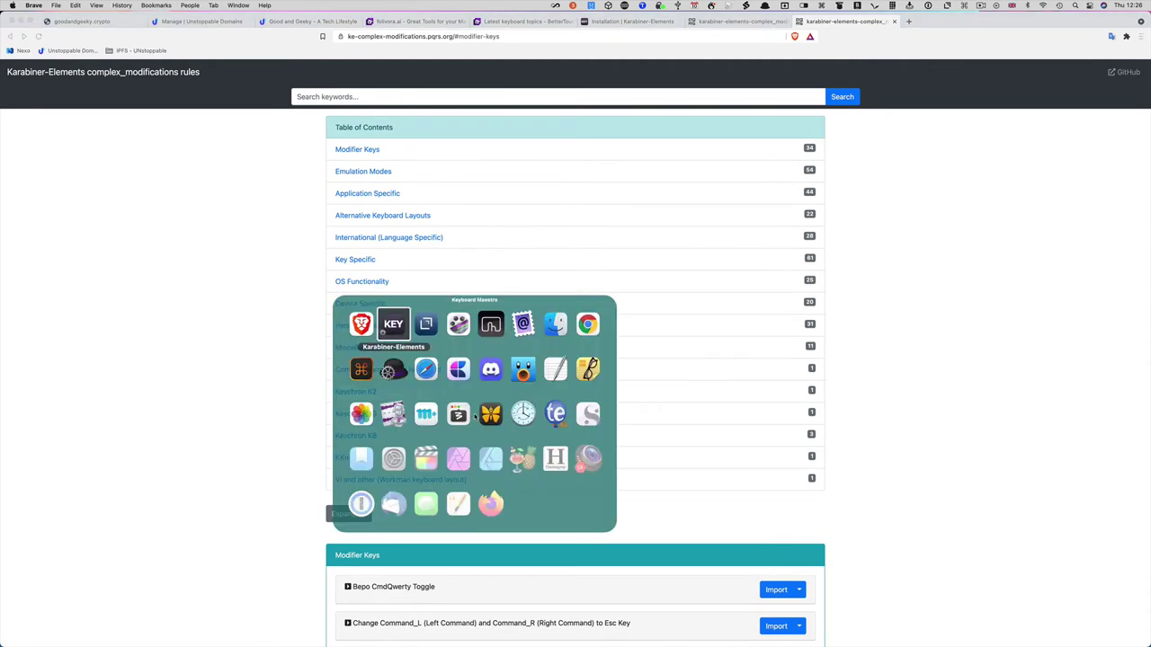
pyautogui.press('Return')
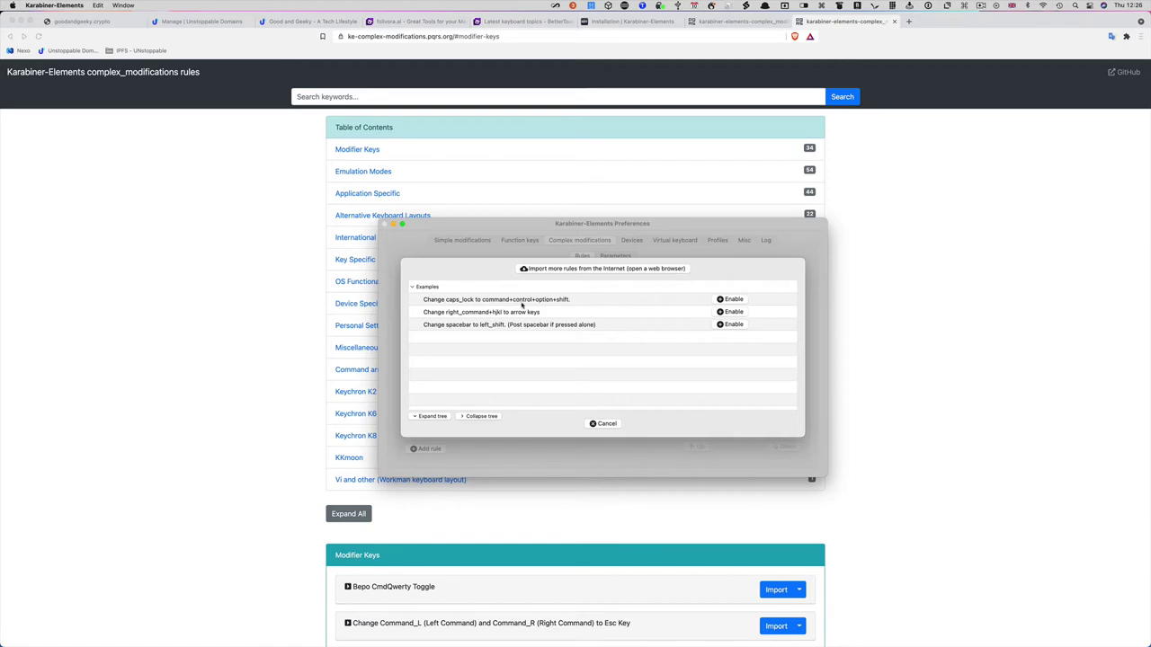
pyautogui.click(604, 422)
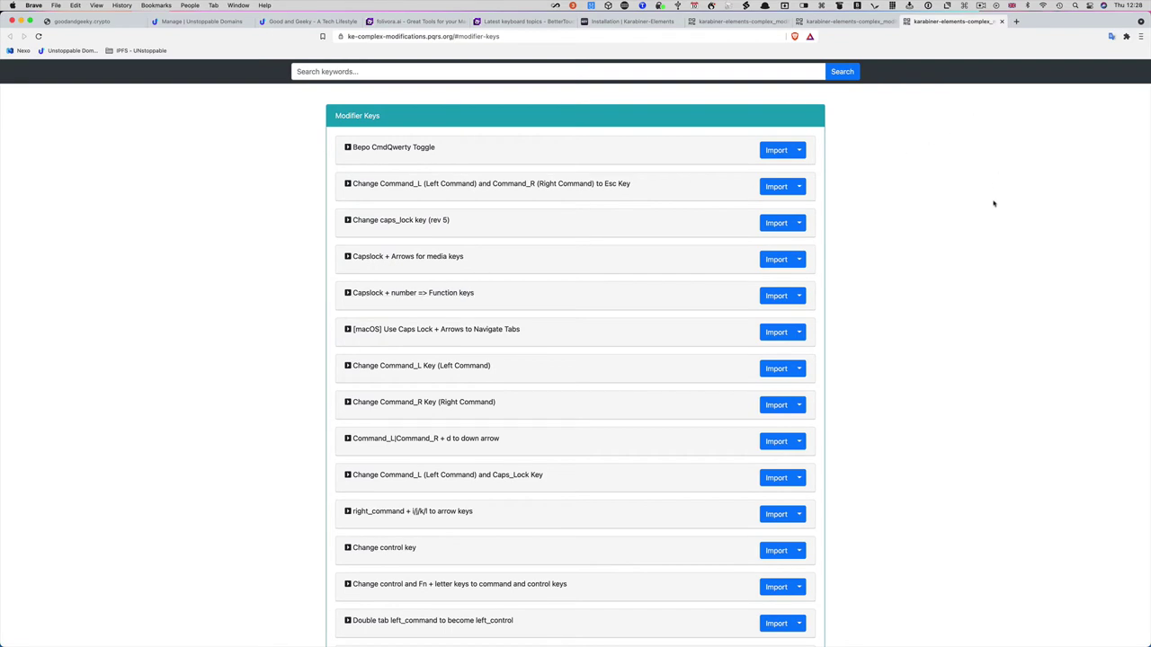
pyautogui.press('ctrl+alt+super+k')
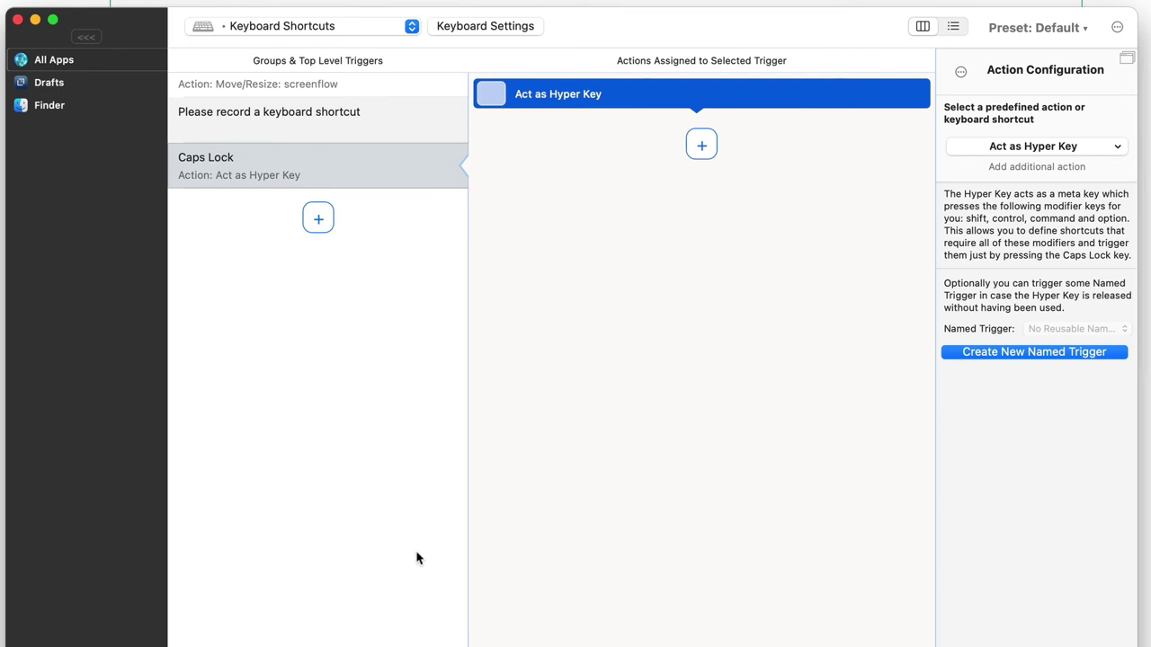
# Inspect the Caps Lock trigger and its Act as Hyper Key action pressing shift, control, command, option.
pyautogui.click(334, 167)
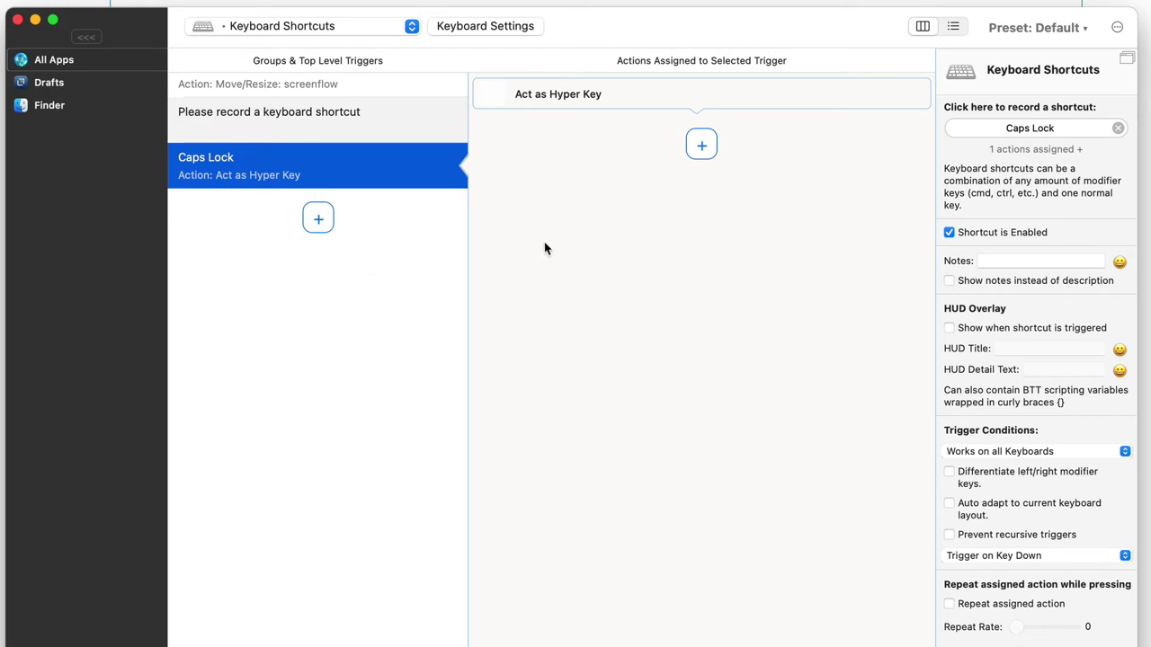
pyautogui.click(728, 106)
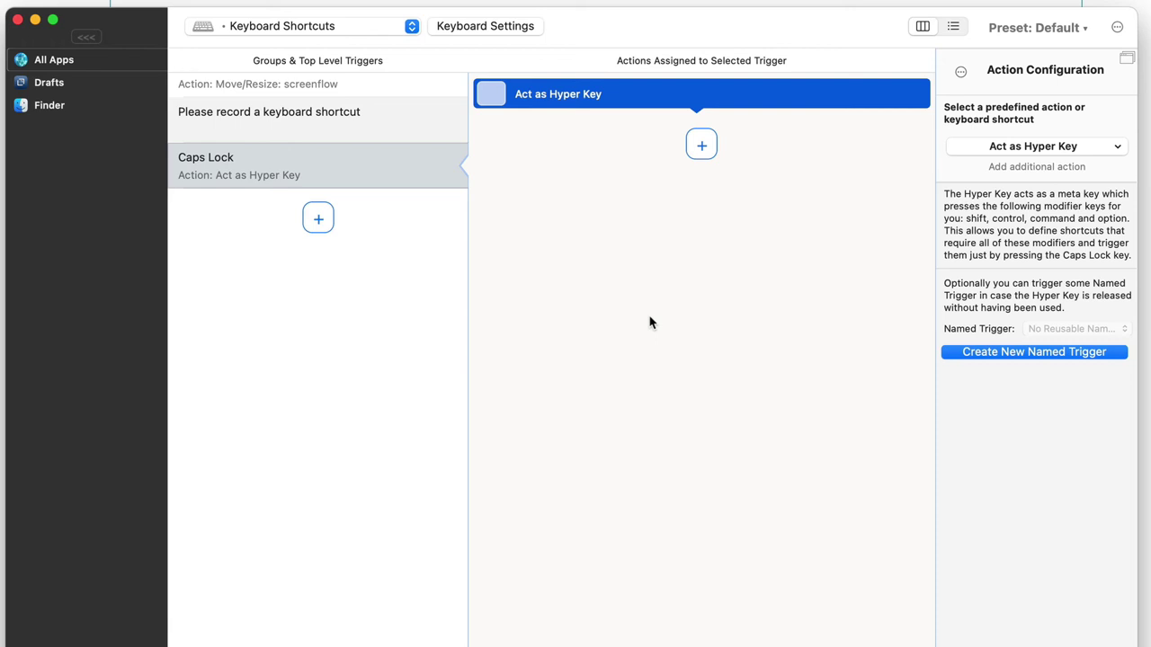
# Open Keysmith and view the Activate Hook & Capture and Activate Hook & Connect macros.
pyautogui.press('ctrl+alt+shift+super+k')
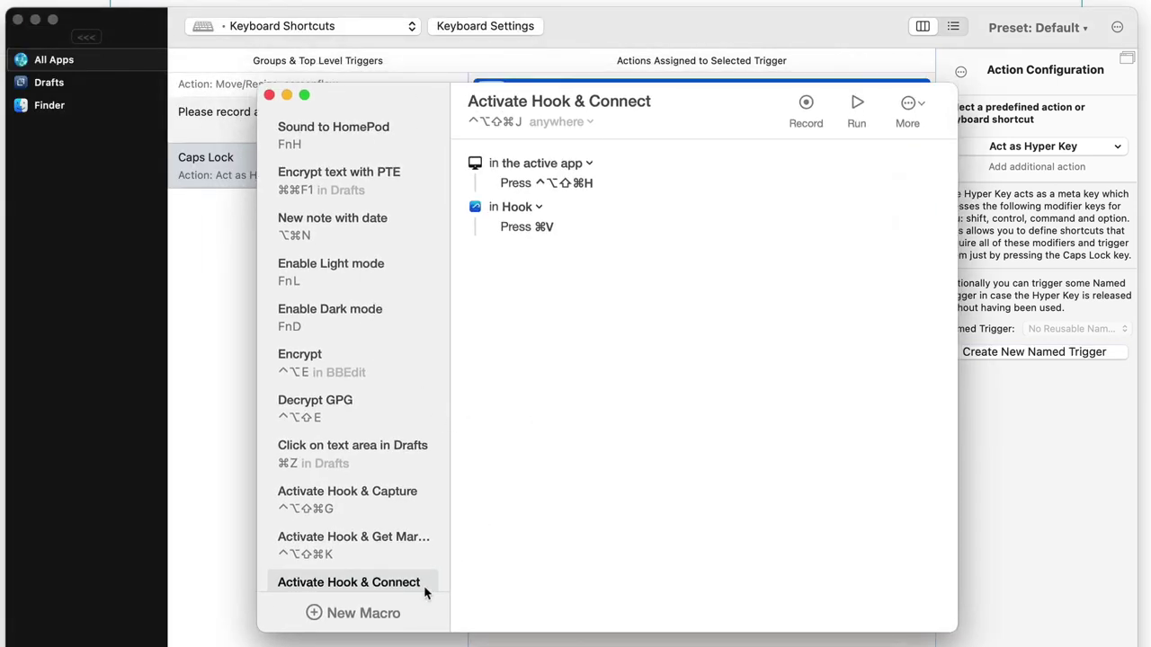
pyautogui.click(367, 502)
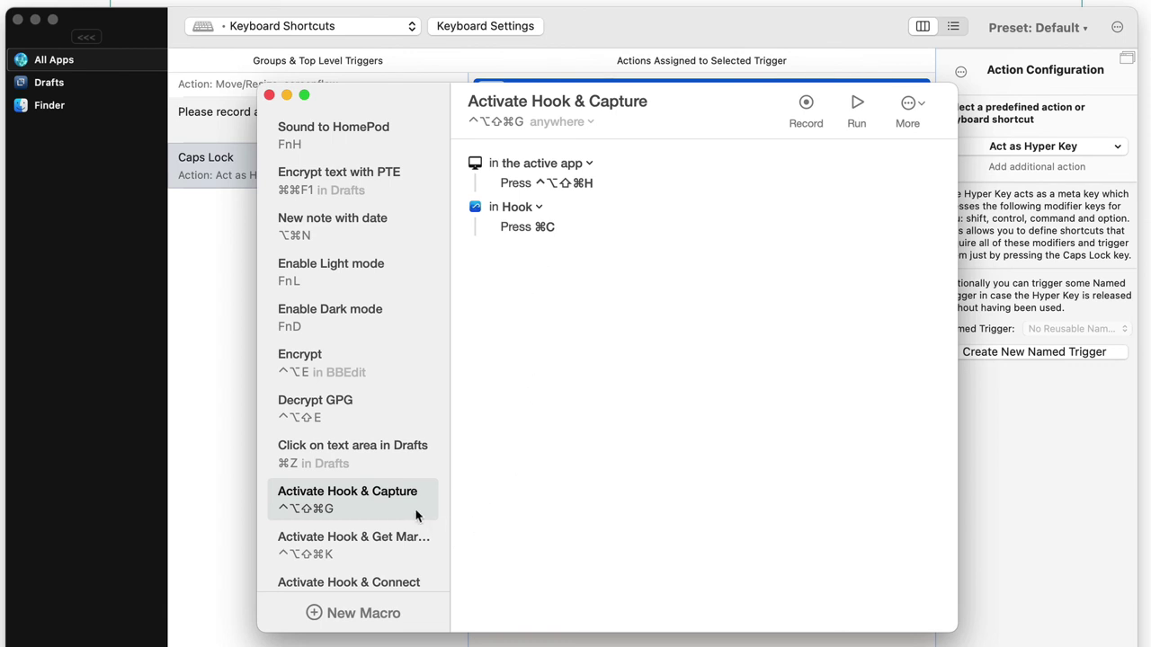
pyautogui.click(387, 580)
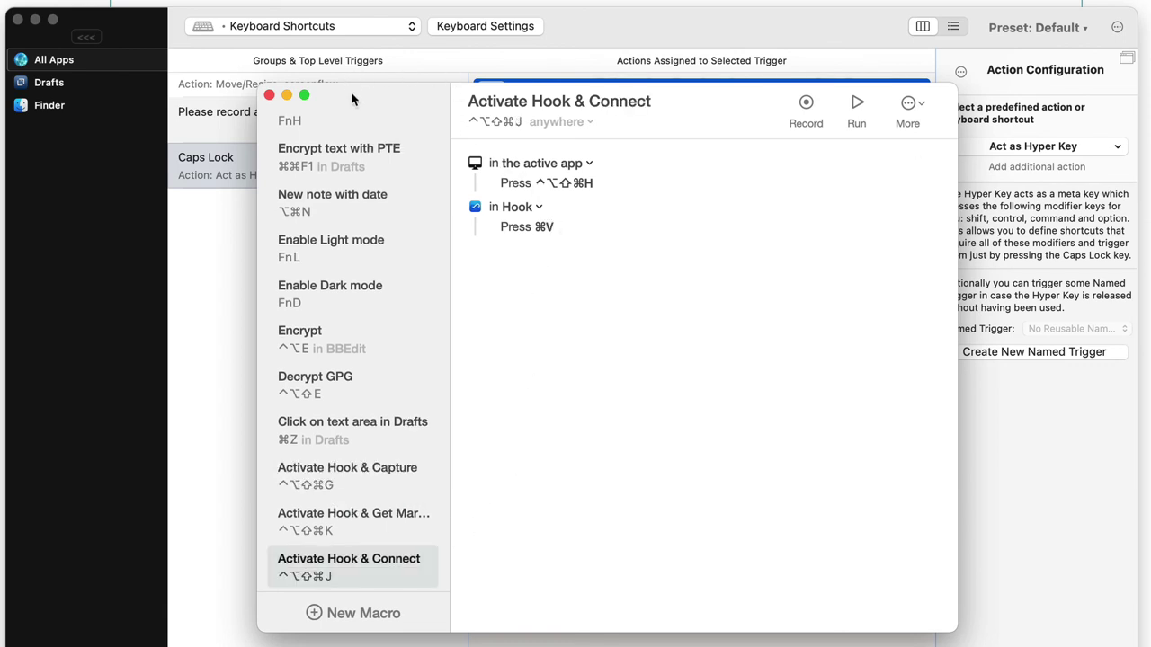